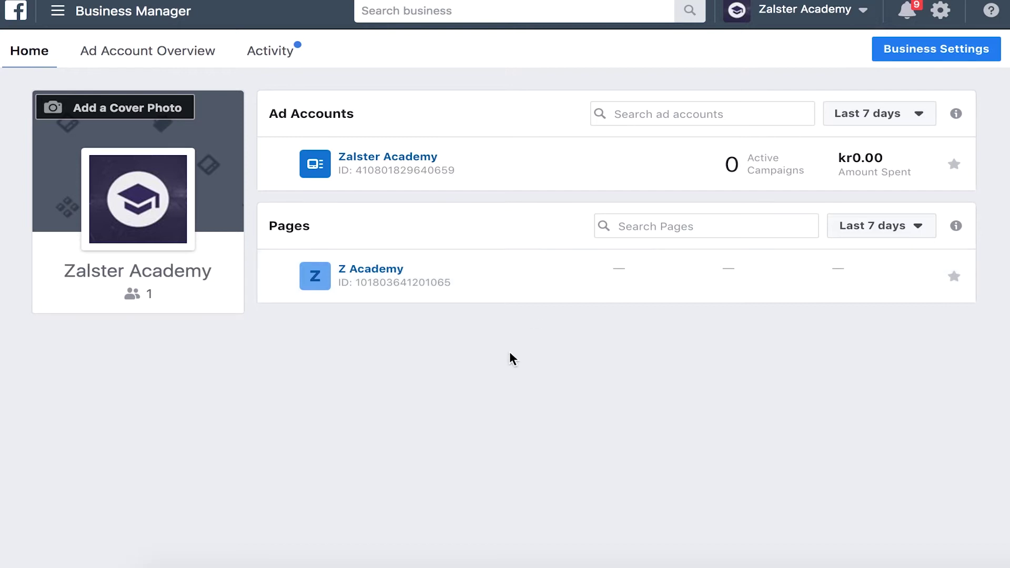
From Business Settings, start a new People invitation with the advanced finance role options shown
{"action": "left_click", "coordinate": [932, 50]}
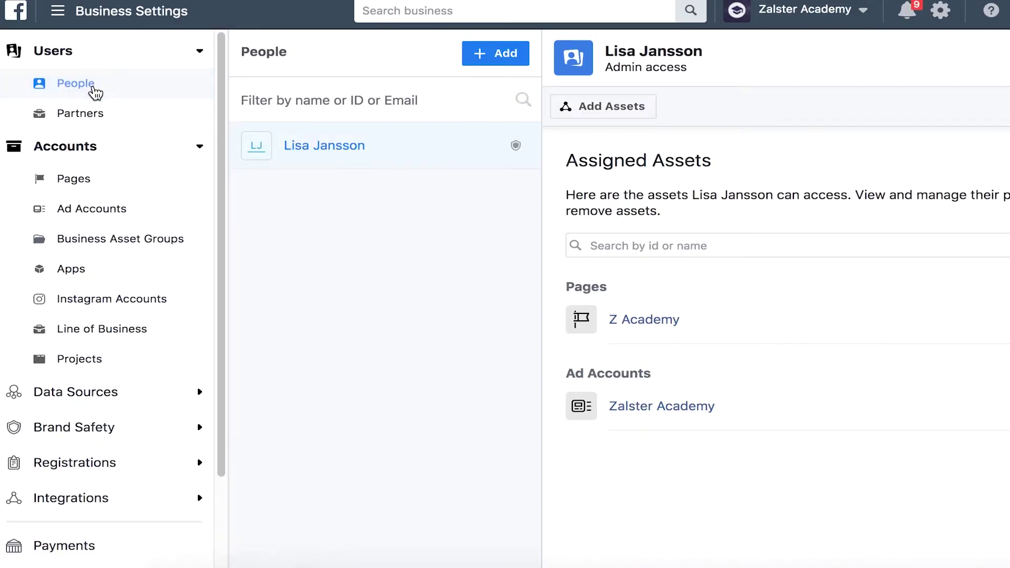
{"action": "left_click", "coordinate": [507, 54]}
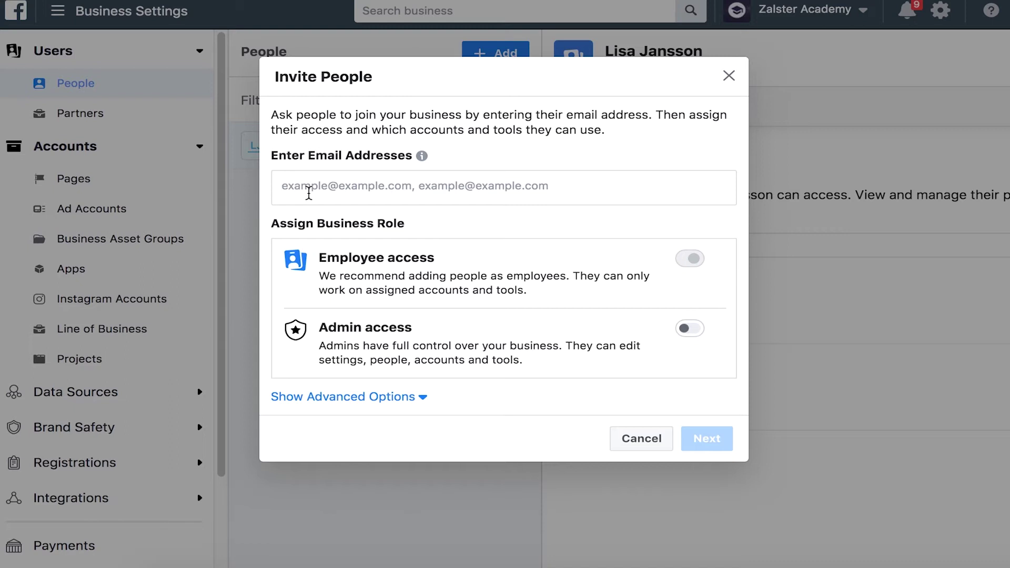
{"action": "left_click", "coordinate": [343, 400]}
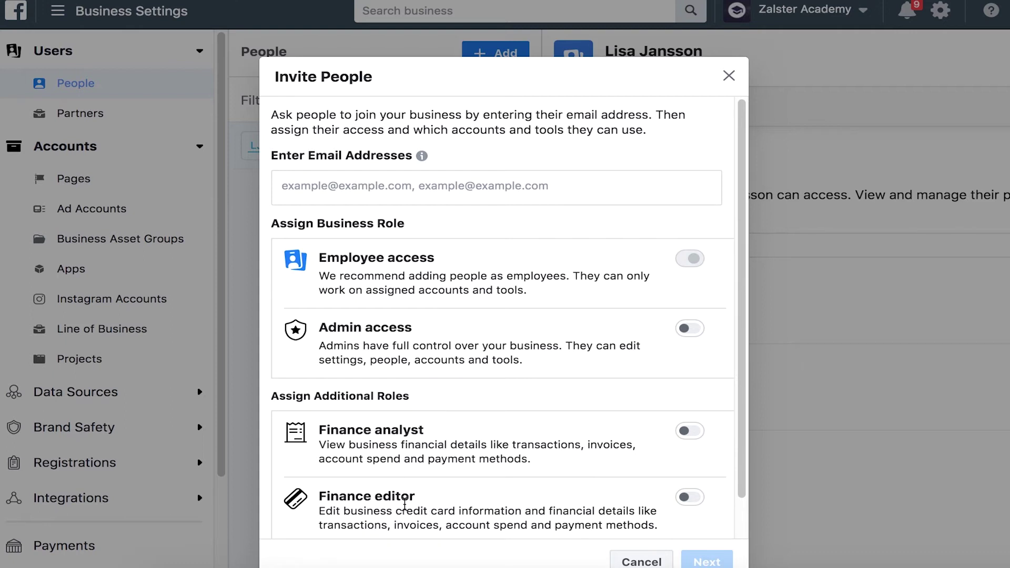
{"action": "scroll", "coordinate": [405, 503], "scroll_direction": "down", "scroll_amount": 2}
{"action": "scroll", "coordinate": [405, 503], "scroll_direction": "up", "scroll_amount": 2}
Turn on Admin access and enter the invitee's e-mail address, accepting the suggested match
{"action": "left_click", "coordinate": [693, 331]}
{"action": "left_click", "coordinate": [454, 153]}
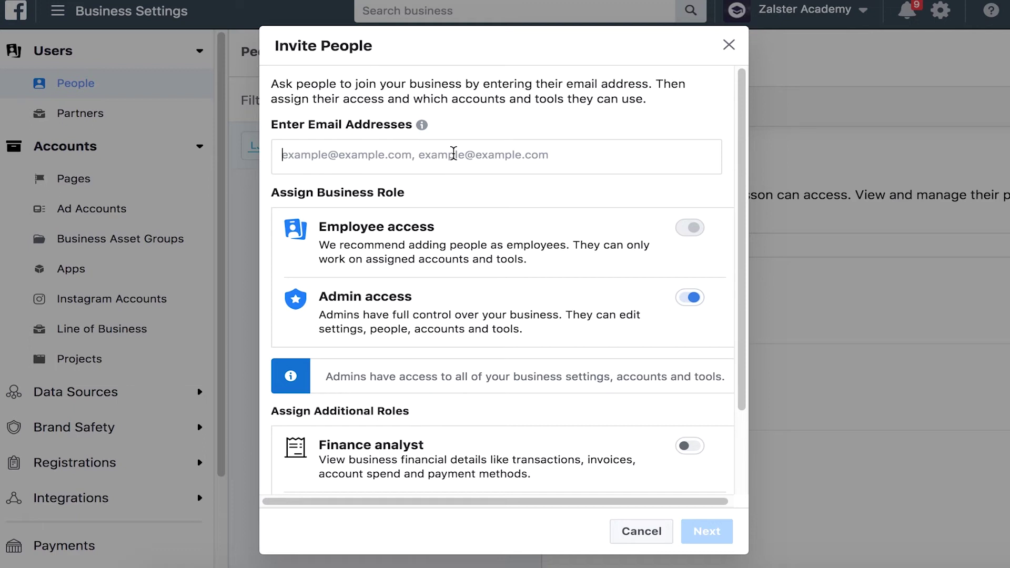
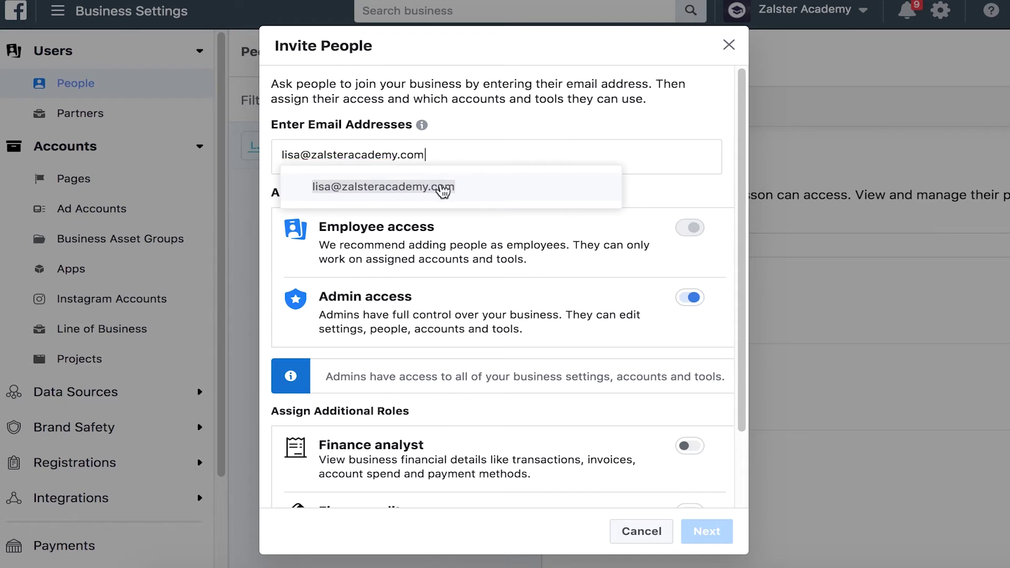
{"action": "left_click", "coordinate": [440, 187]}
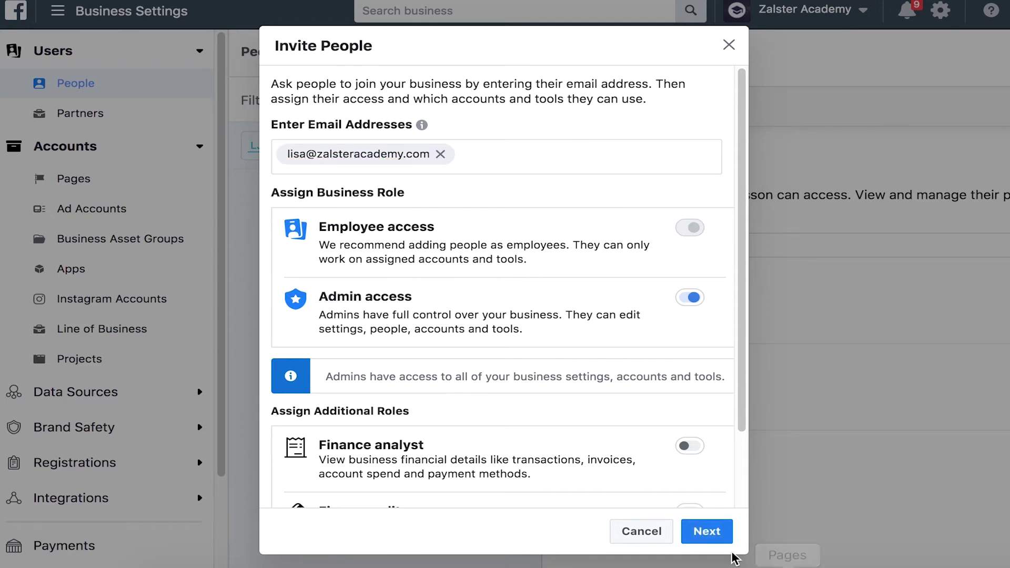
Assign the Z Academy Page and the Zalster Academy ad account with Manage Ad Account permission
{"action": "left_click", "coordinate": [707, 532]}
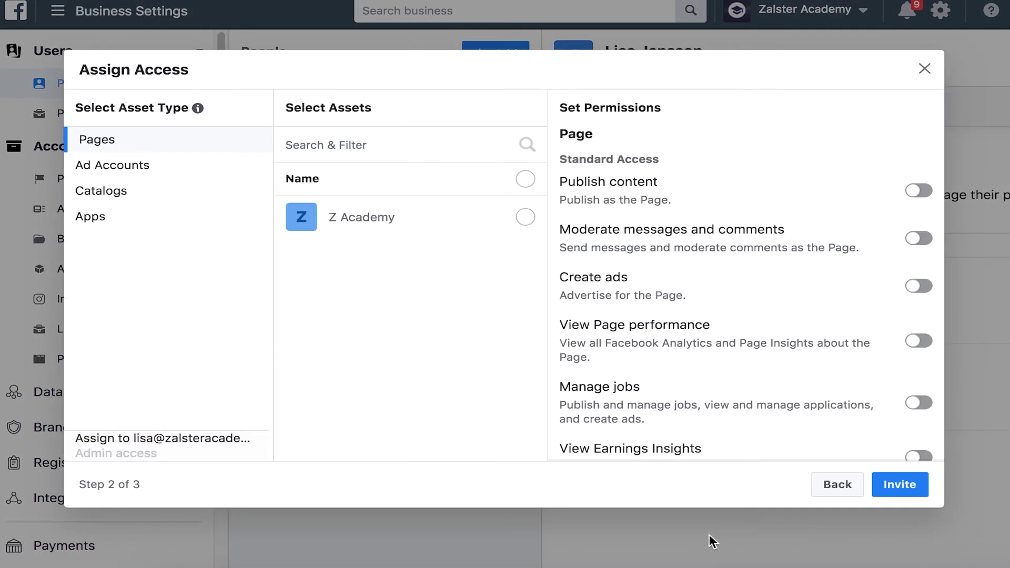
{"action": "key", "text": "ctrl+minus"}
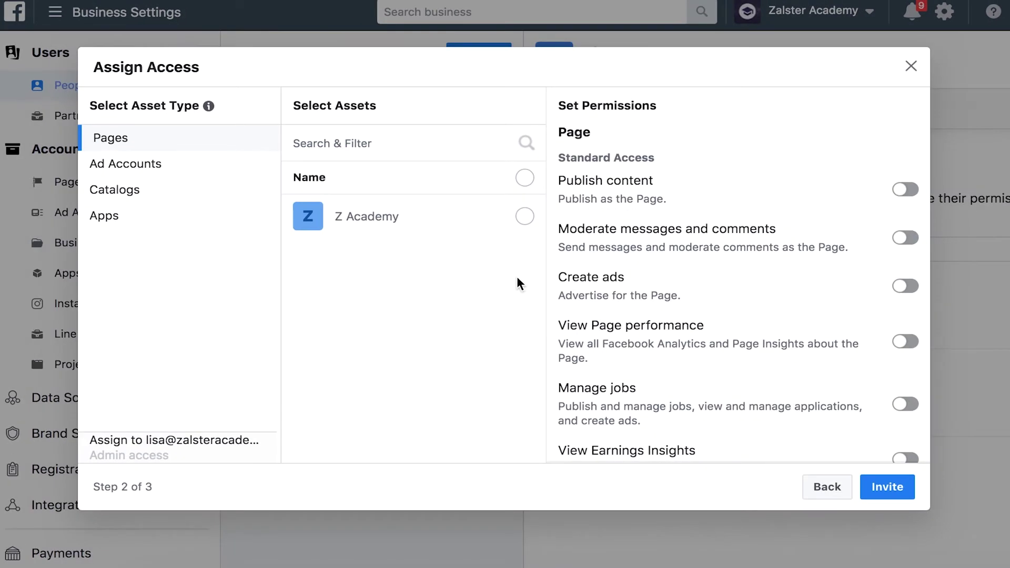
{"action": "left_click", "coordinate": [524, 216]}
{"action": "left_click", "coordinate": [136, 167]}
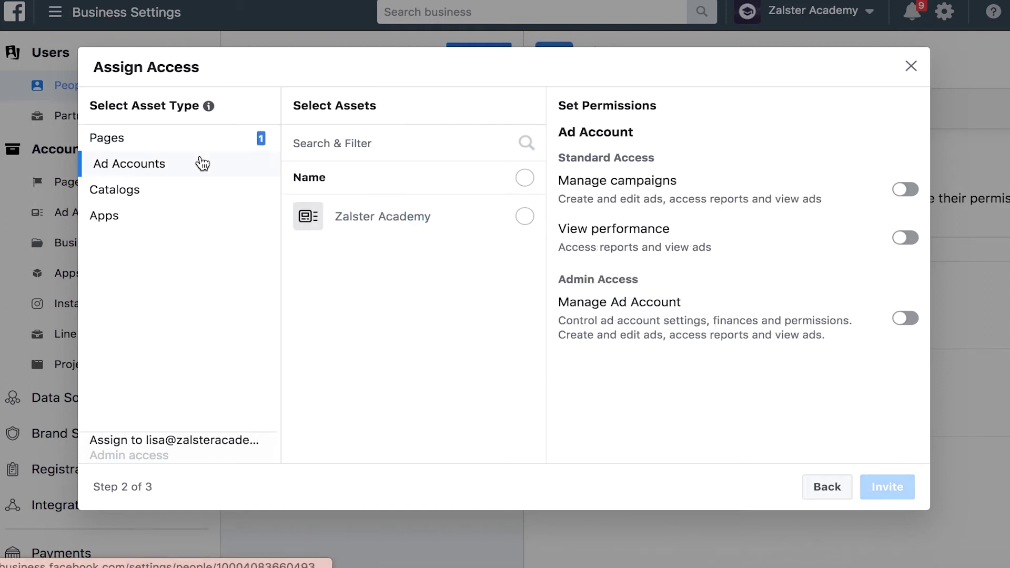
{"action": "left_click", "coordinate": [524, 220]}
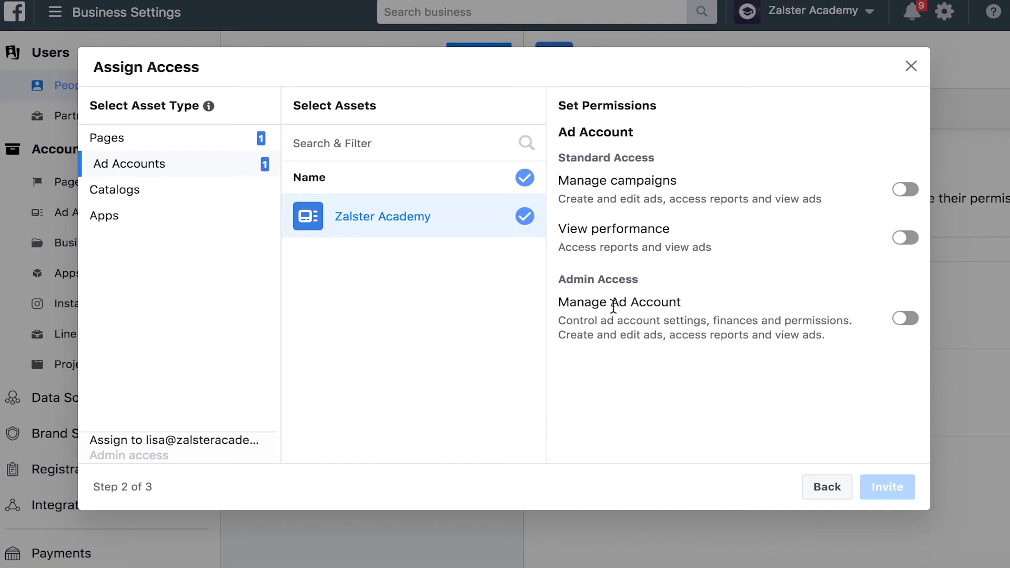
{"action": "left_click", "coordinate": [913, 327]}
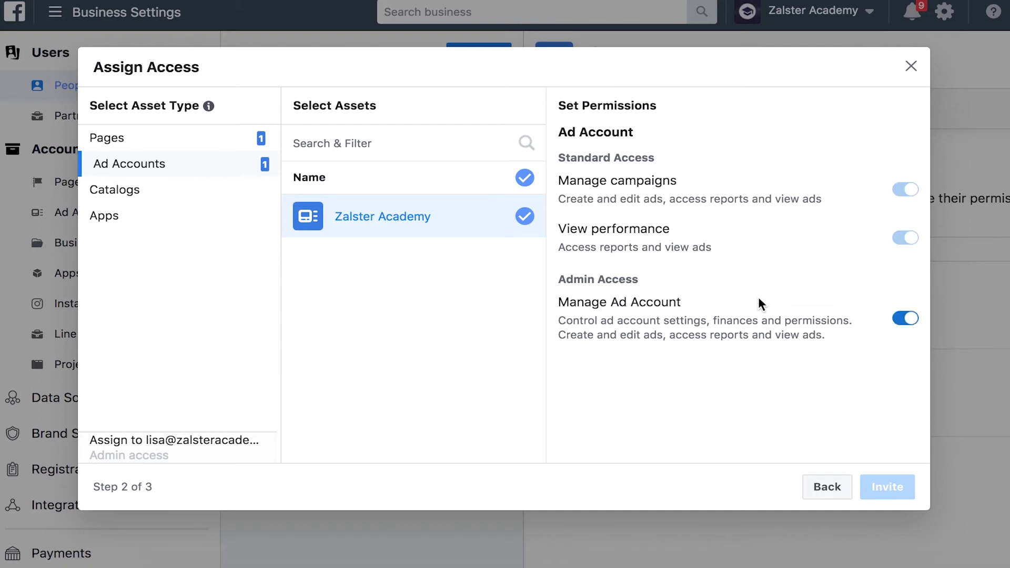
Give the invitee full Manage Page control over the Z Academy Page
{"action": "left_click", "coordinate": [124, 138]}
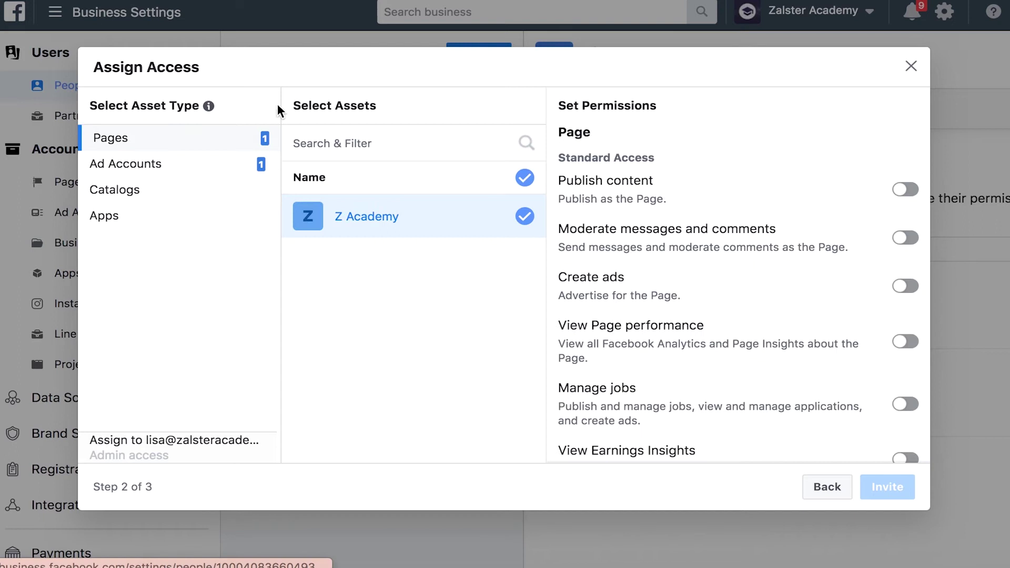
{"action": "scroll", "coordinate": [772, 345], "scroll_direction": "down", "scroll_amount": 3}
{"action": "left_click", "coordinate": [903, 408]}
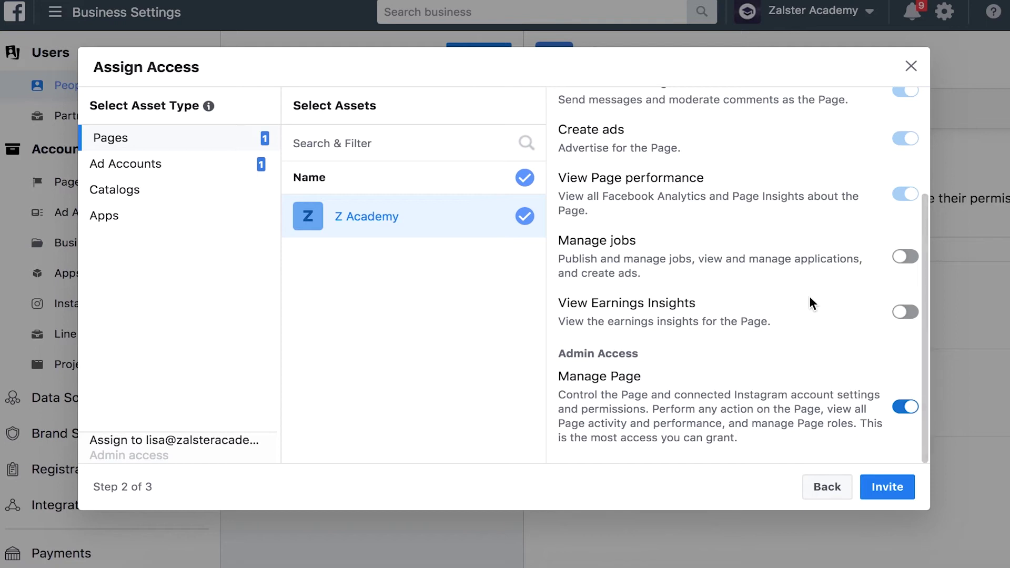
{"action": "scroll", "coordinate": [769, 199], "scroll_direction": "up", "scroll_amount": 3}
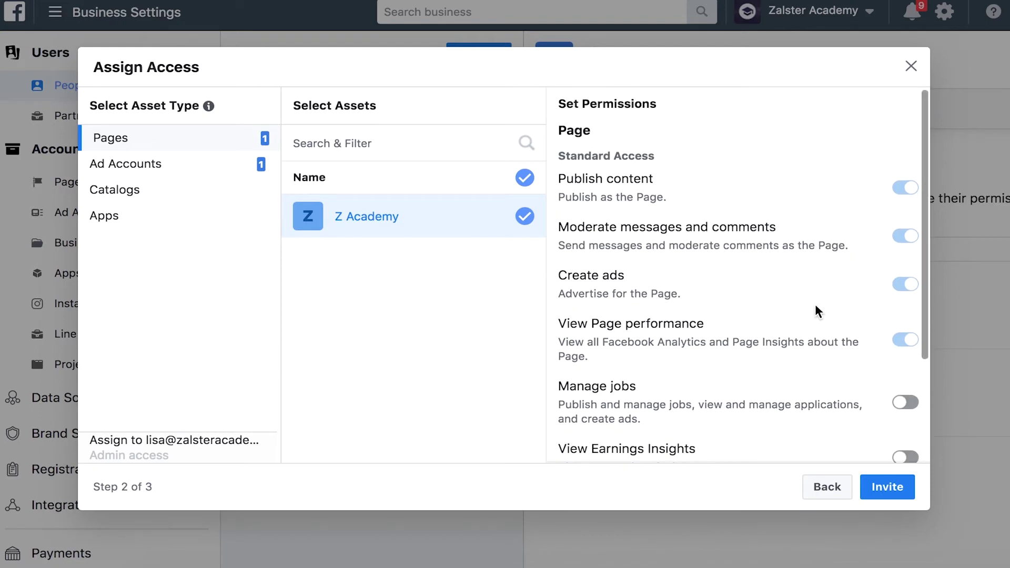
Check Catalogs and Apps for shareable assets, then review the Page and Ad Account permissions
{"action": "left_click", "coordinate": [122, 196]}
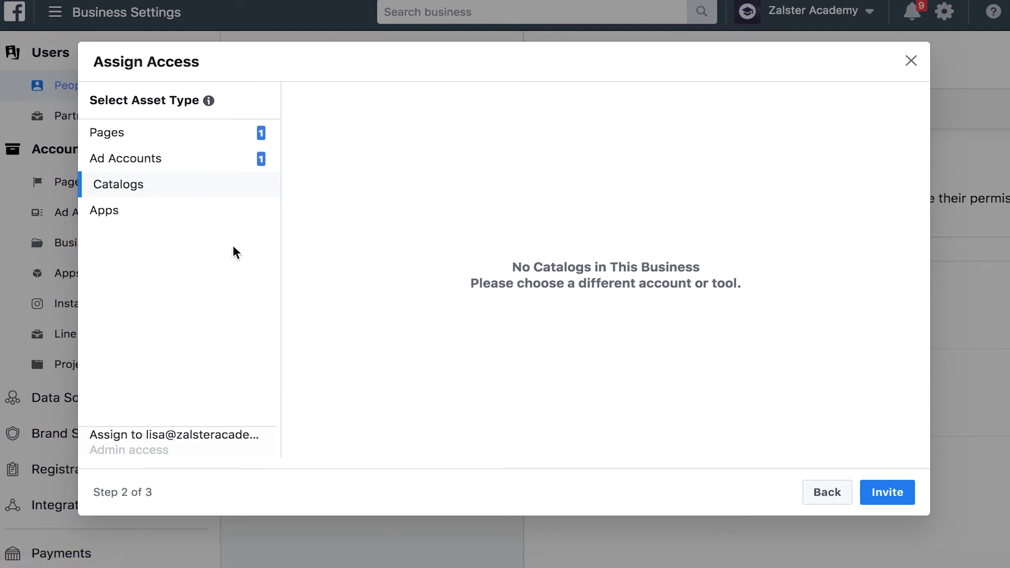
{"action": "left_click", "coordinate": [121, 214]}
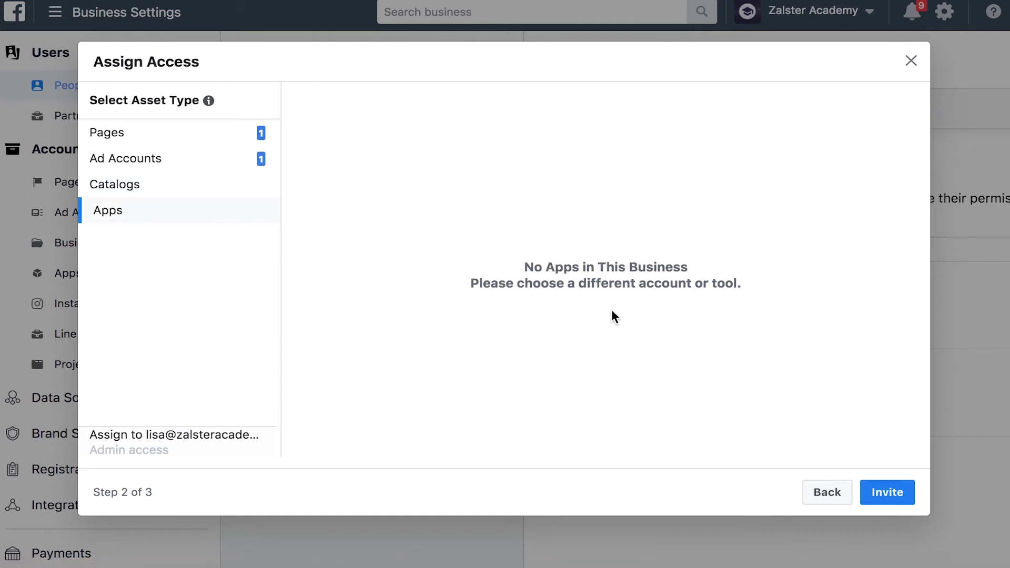
{"action": "left_click", "coordinate": [125, 135]}
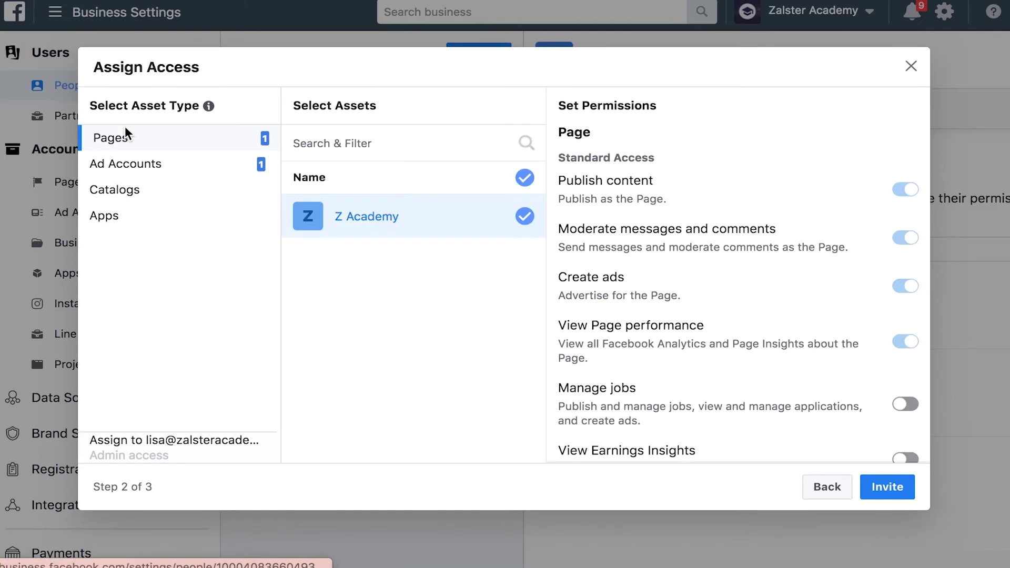
{"action": "left_click", "coordinate": [142, 169]}
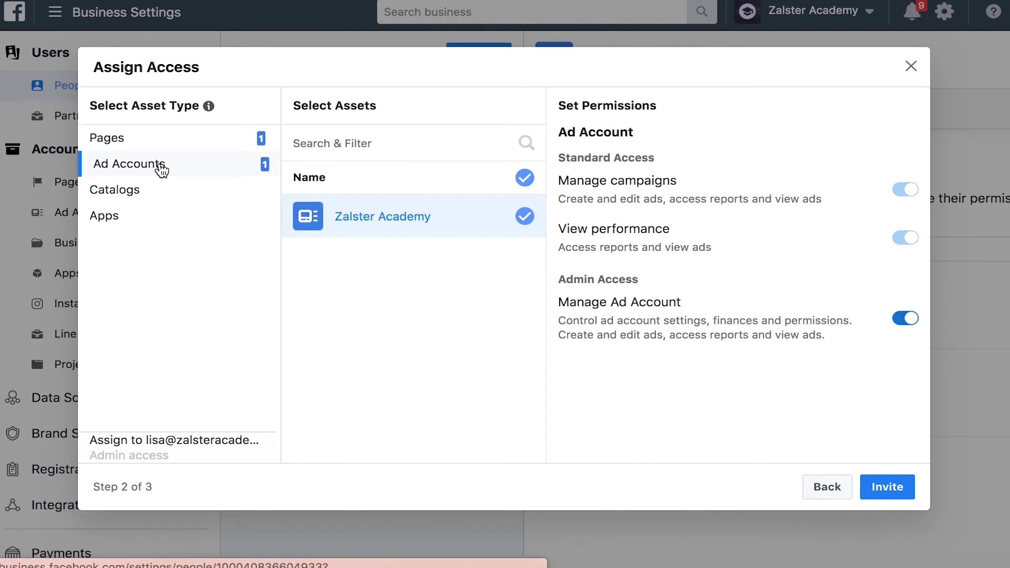
Send the admin invitation and close the Invitation Sent confirmation
{"action": "left_click", "coordinate": [893, 490]}
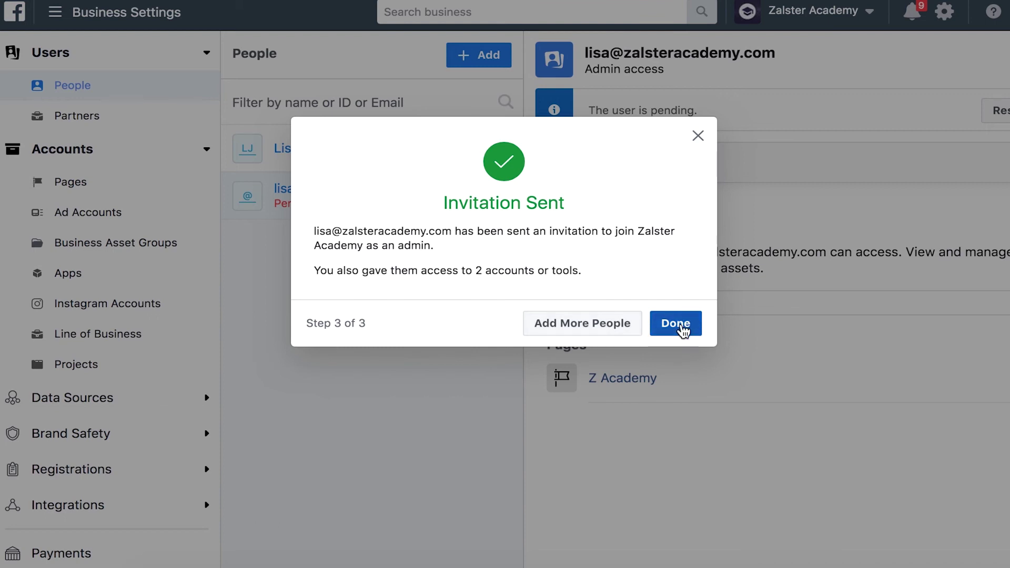
{"action": "left_click", "coordinate": [681, 329]}
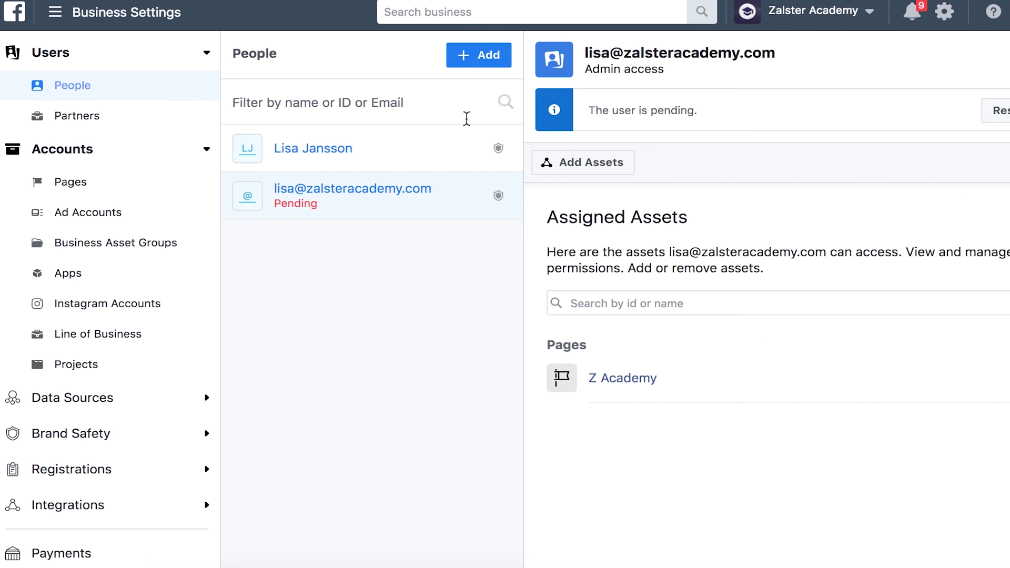
{"action": "left_click", "coordinate": [388, 156]}
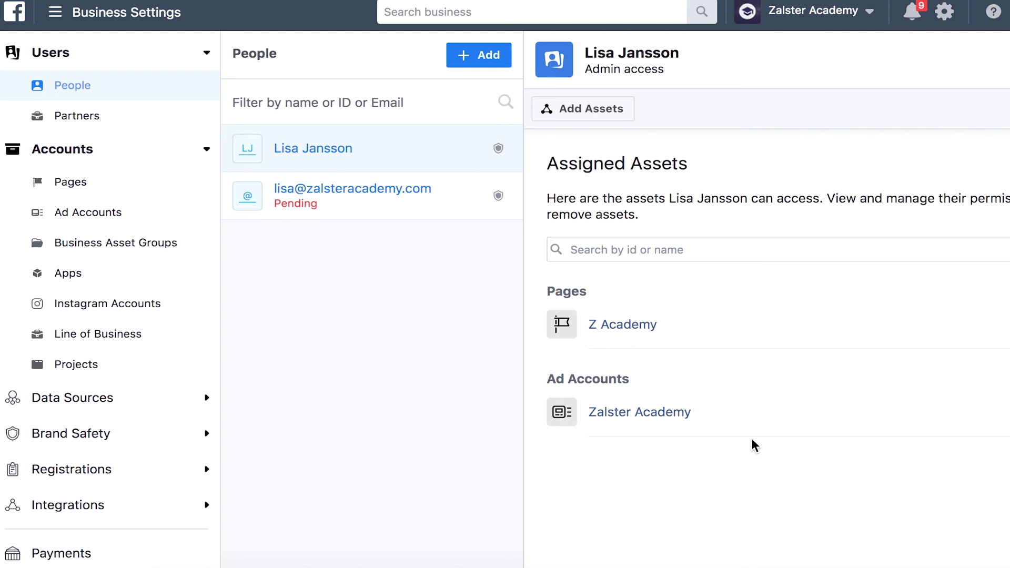
{"action": "left_click", "coordinate": [426, 207]}
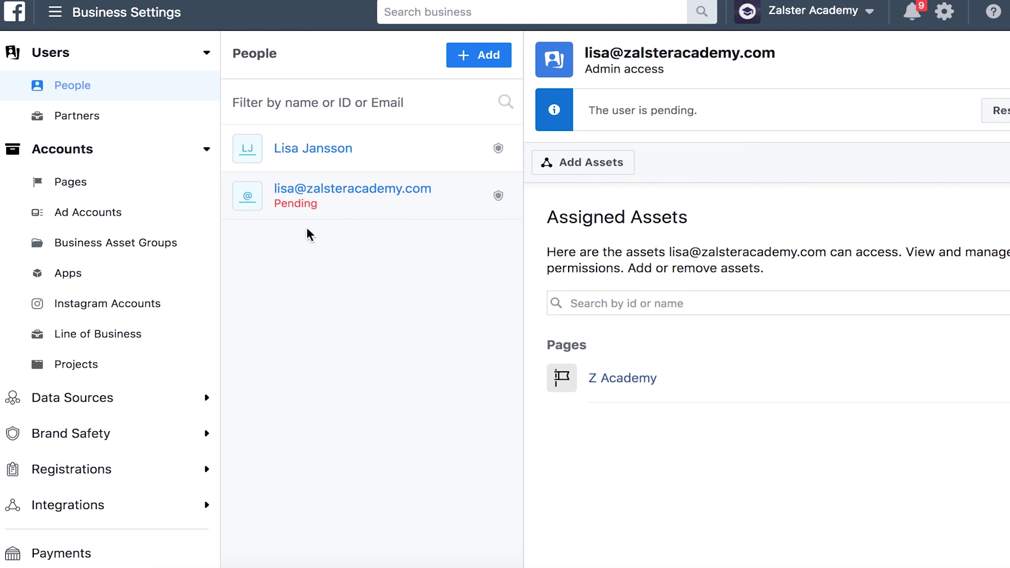
{"action": "scroll", "coordinate": [132, 406], "scroll_direction": "down", "scroll_amount": 3}
Cancel the pending admin invitation under Requests > Invitations and confirm the cancellation
{"action": "scroll", "coordinate": [135, 406], "scroll_direction": "down", "scroll_amount": 1}
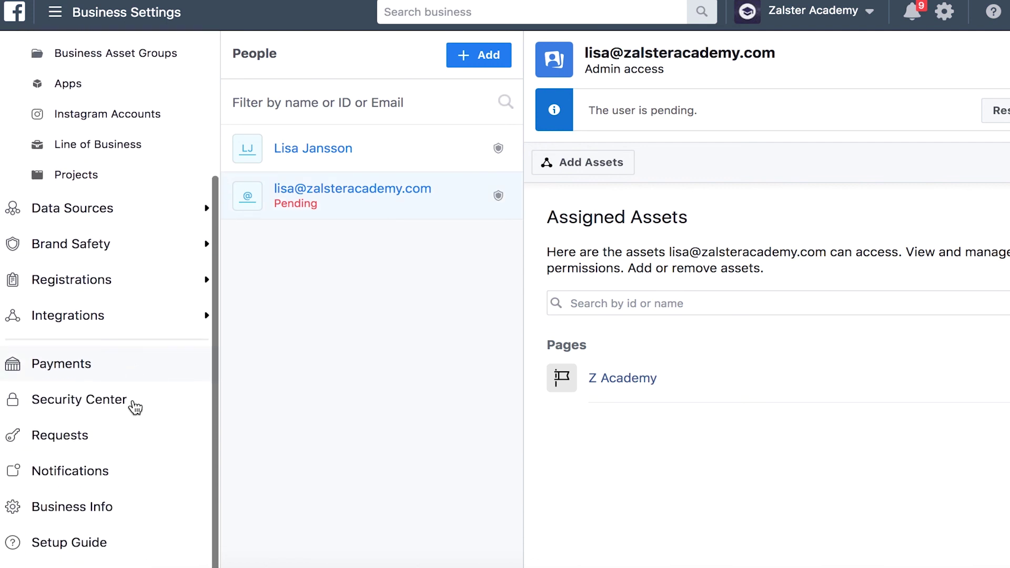
{"action": "left_click", "coordinate": [79, 438]}
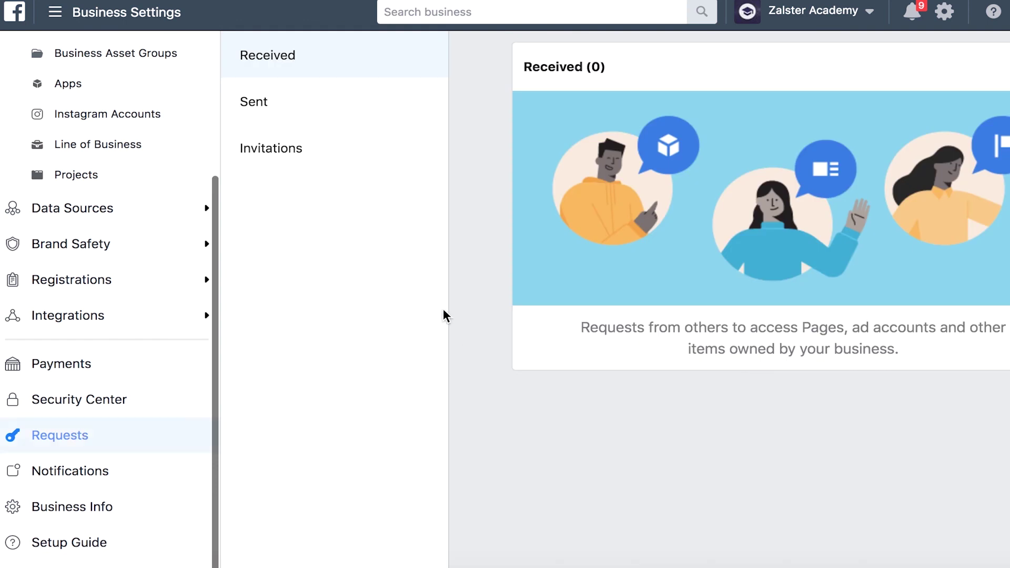
{"action": "left_click", "coordinate": [272, 148]}
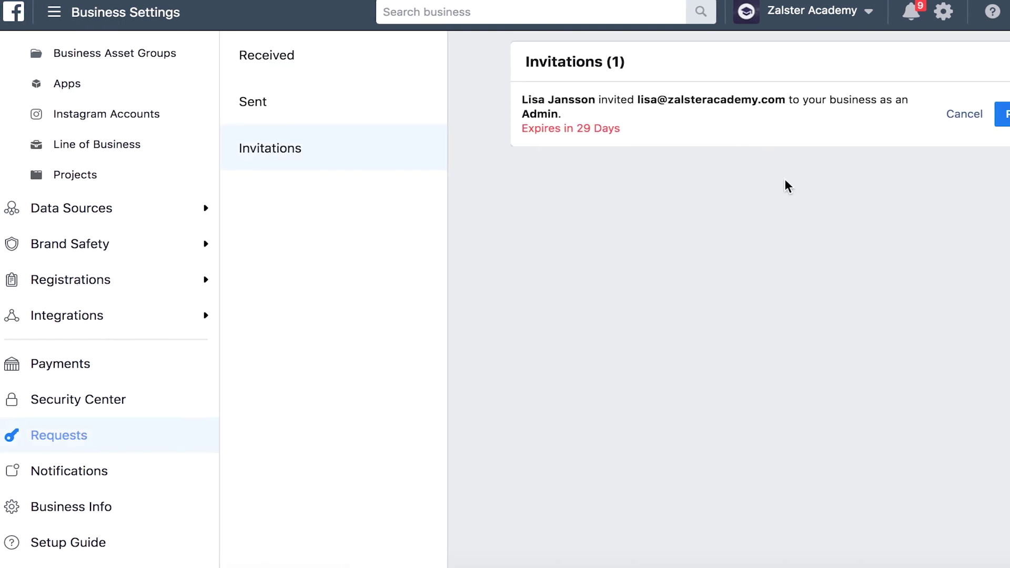
{"action": "left_click", "coordinate": [972, 115]}
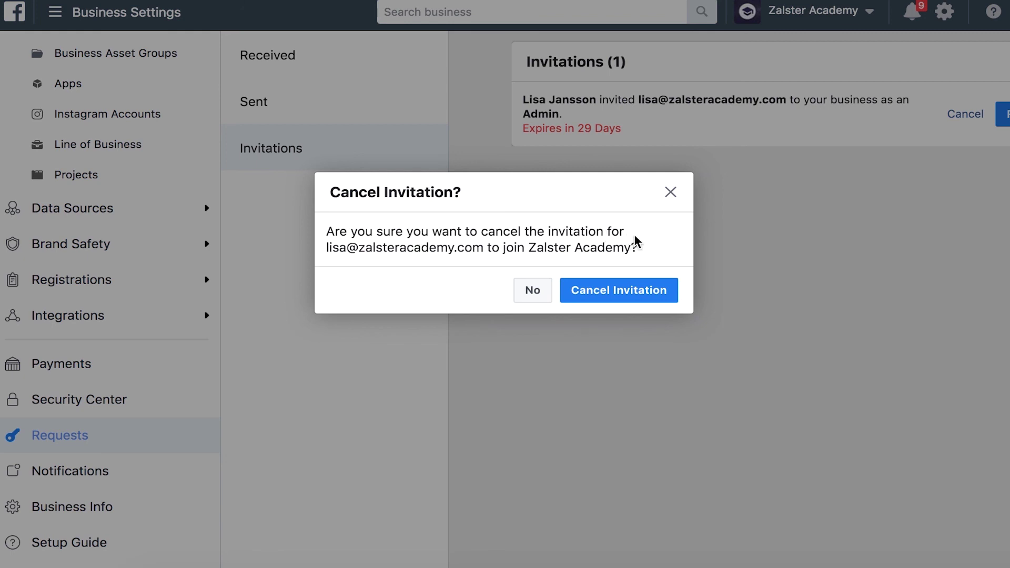
{"action": "left_click", "coordinate": [630, 295]}
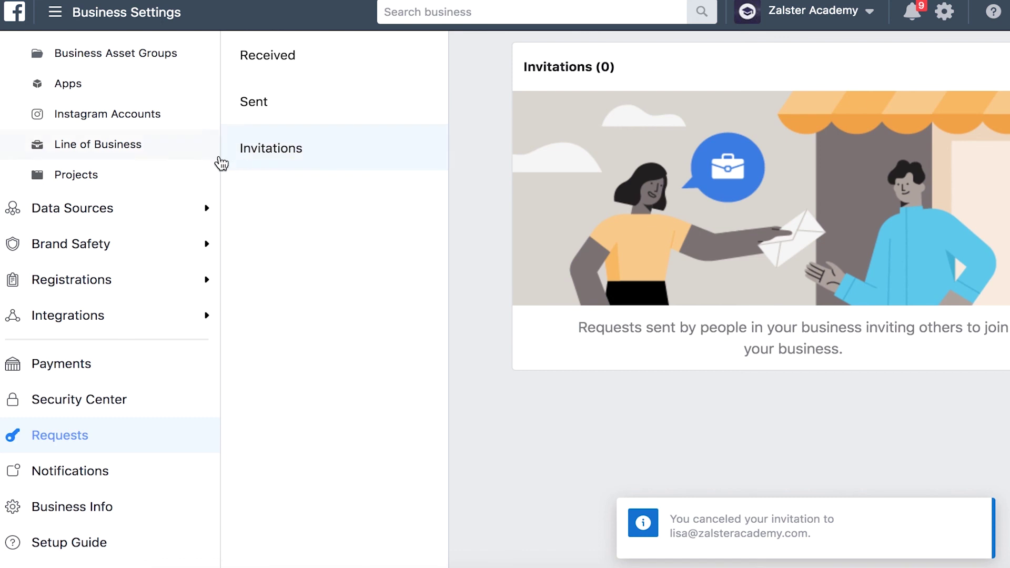
{"action": "scroll", "coordinate": [218, 163], "scroll_direction": "up", "scroll_amount": 4}
Go back to Users > People, now listing only the existing admin
{"action": "left_click", "coordinate": [89, 86]}
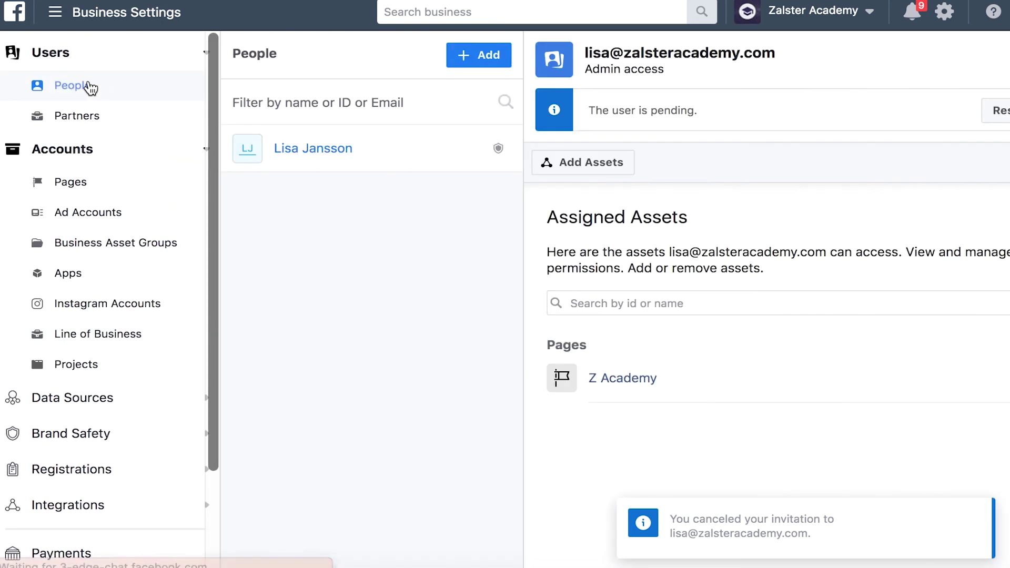